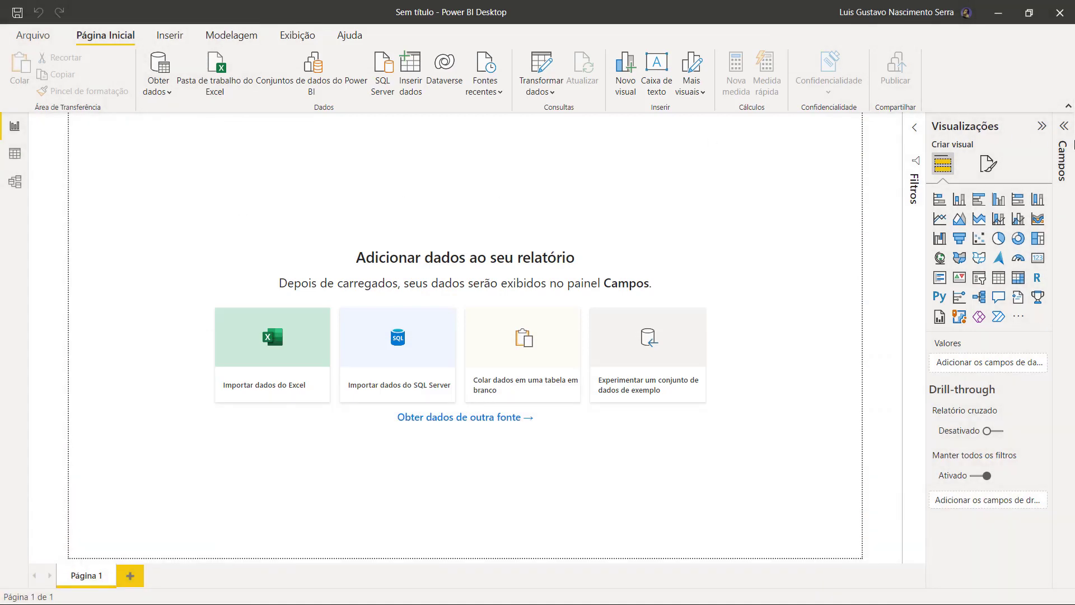
- Bring up the full Obter Dados source list and select Pasta de Trabalho do Excel
click(1062, 137)
click(1063, 136)
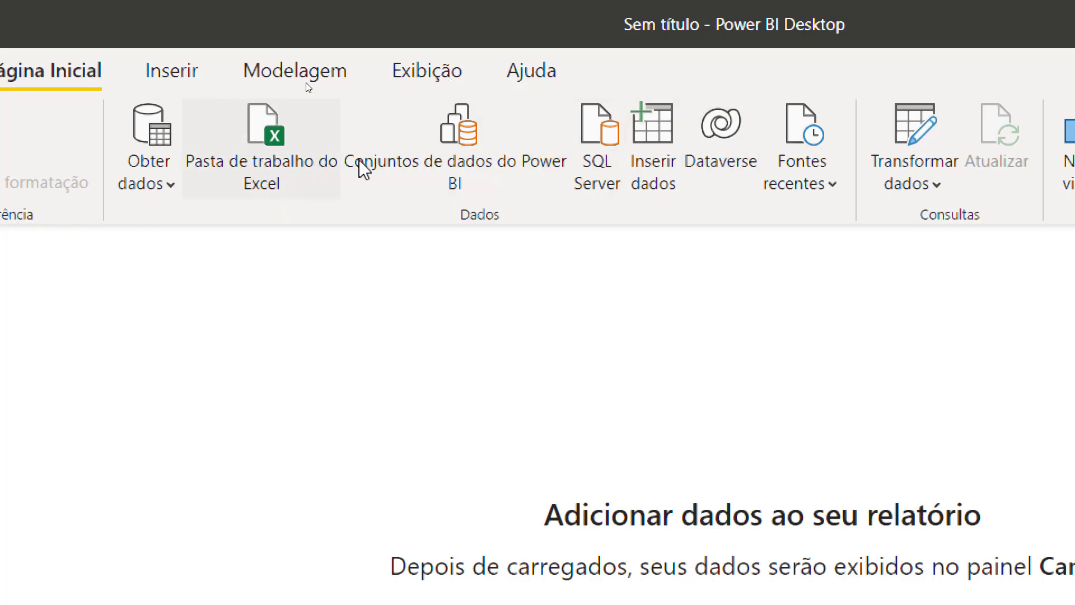
click(161, 190)
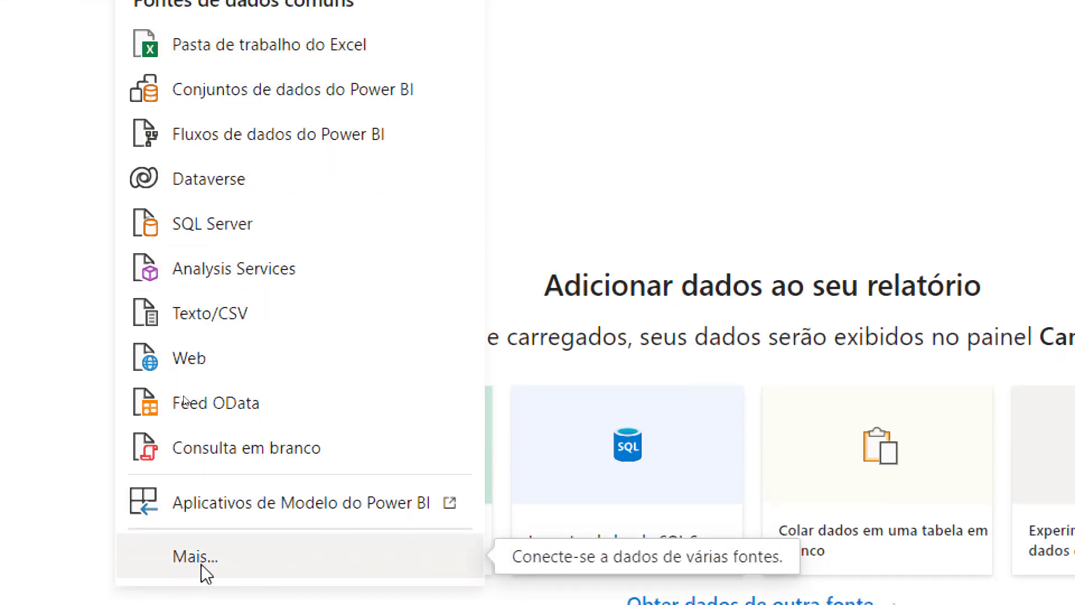
click(192, 566)
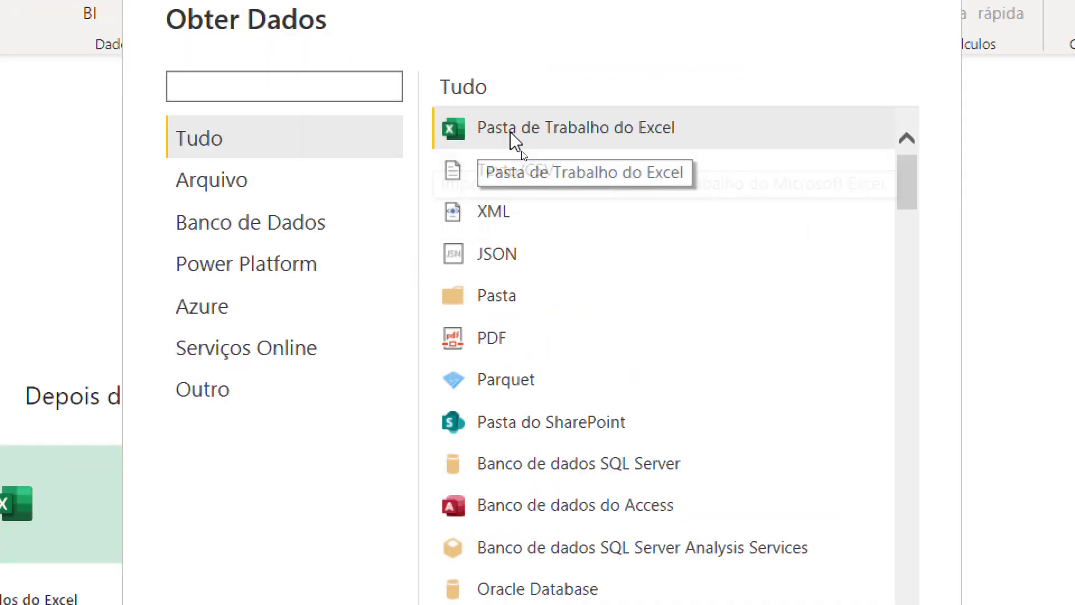
click(516, 137)
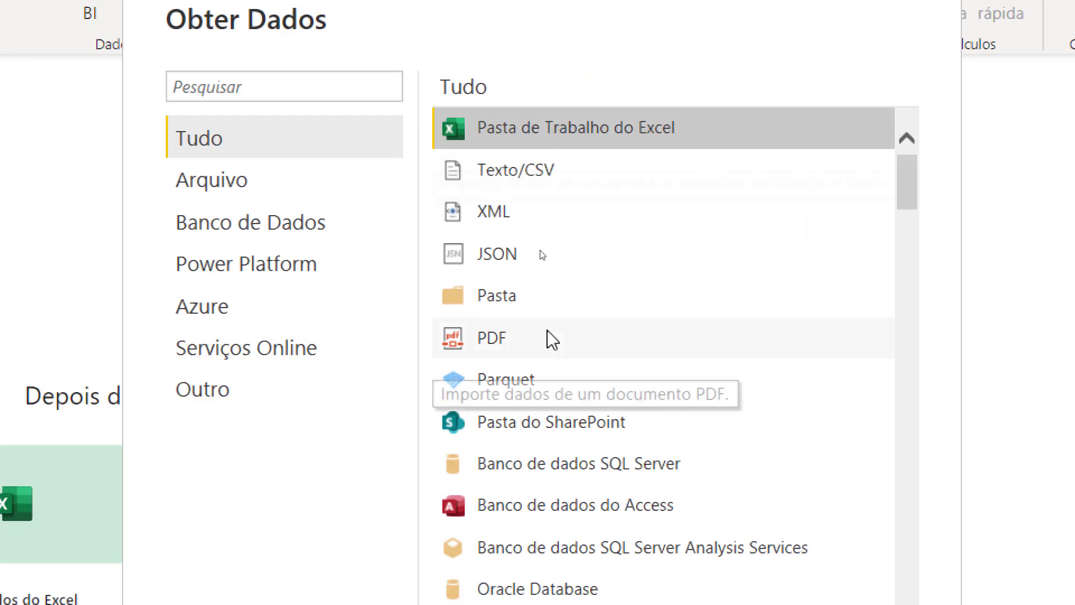
click(525, 344)
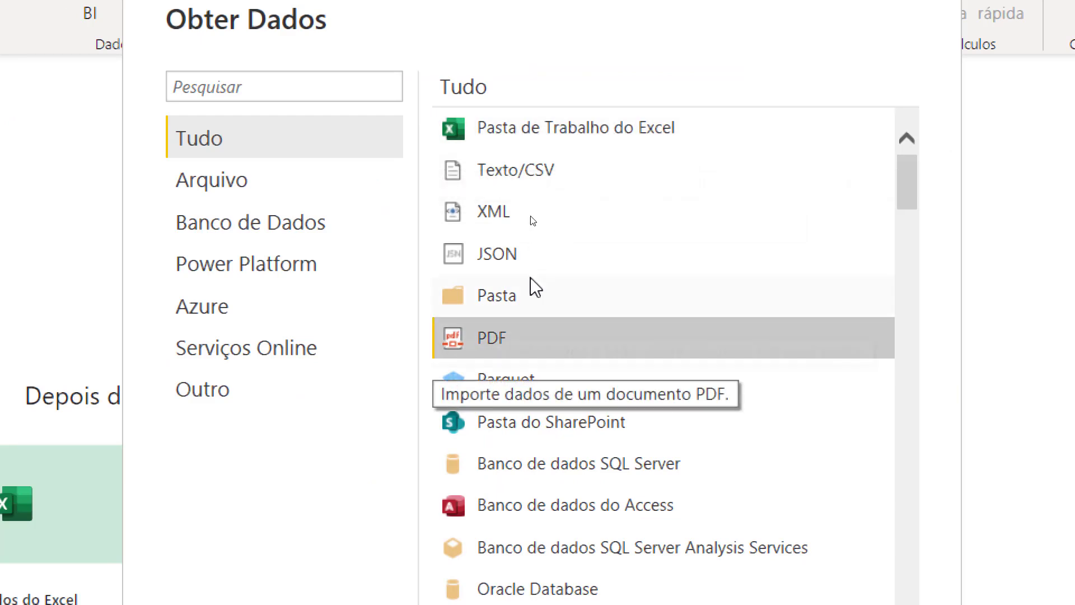
click(594, 133)
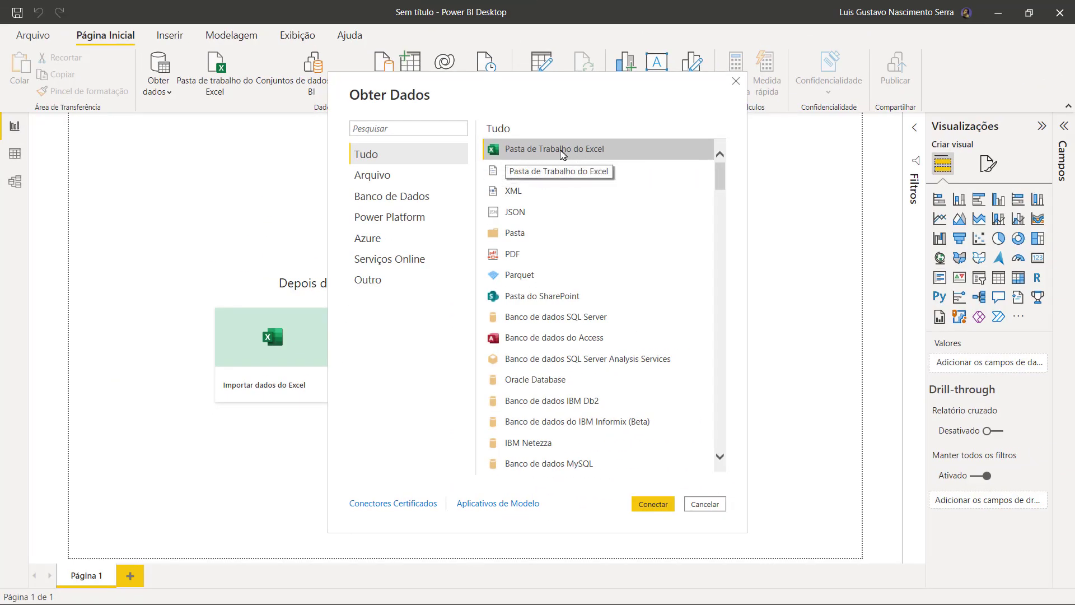
- Open the Base_Eletrodomésticos workbook in Excel from the Start menu
key(super+Tab)
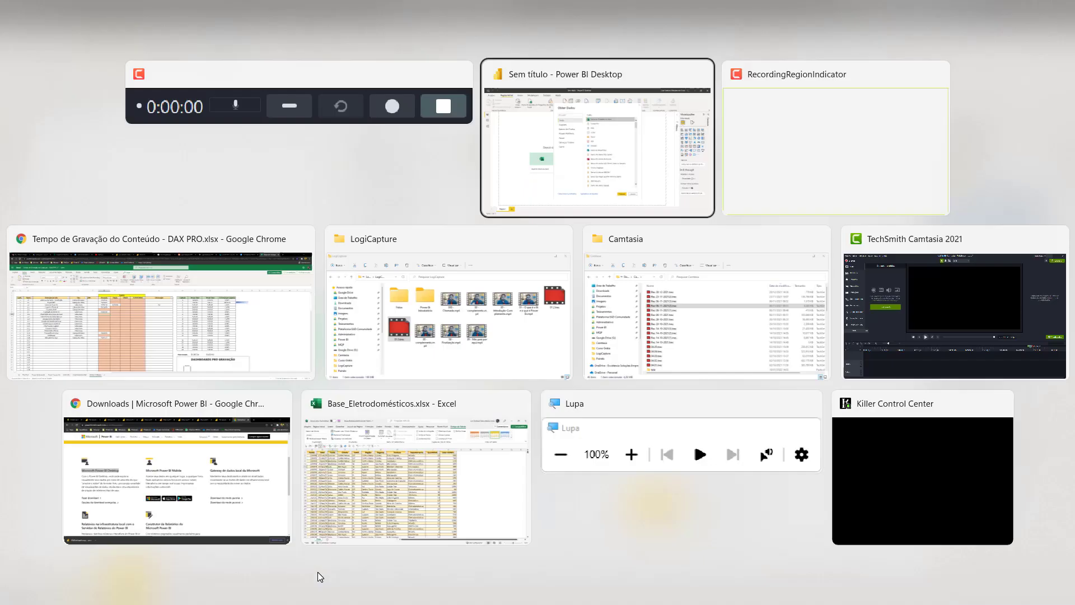
key(Escape)
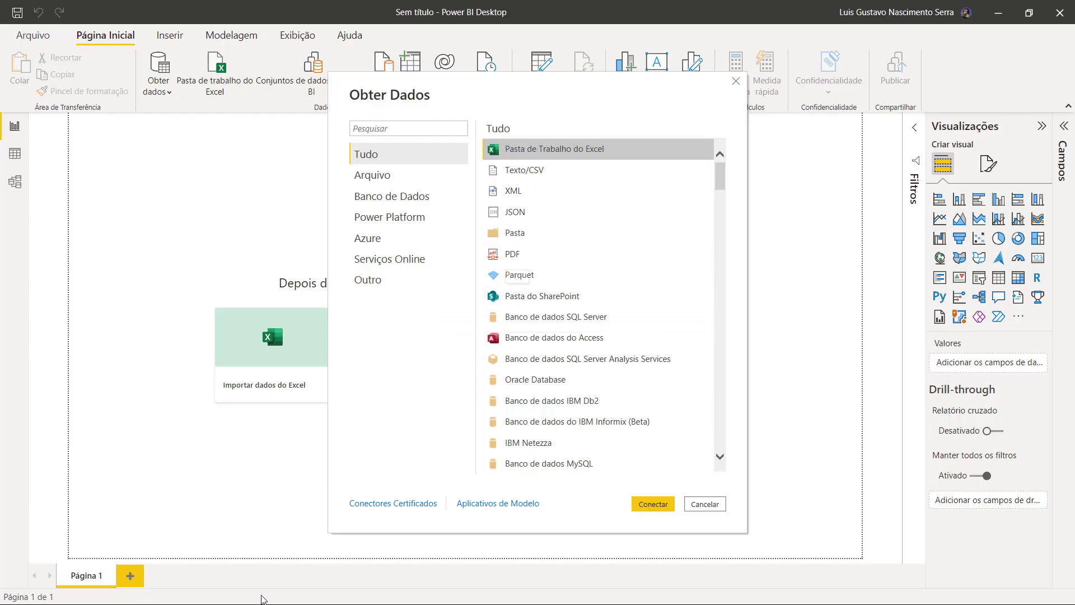
key(super)
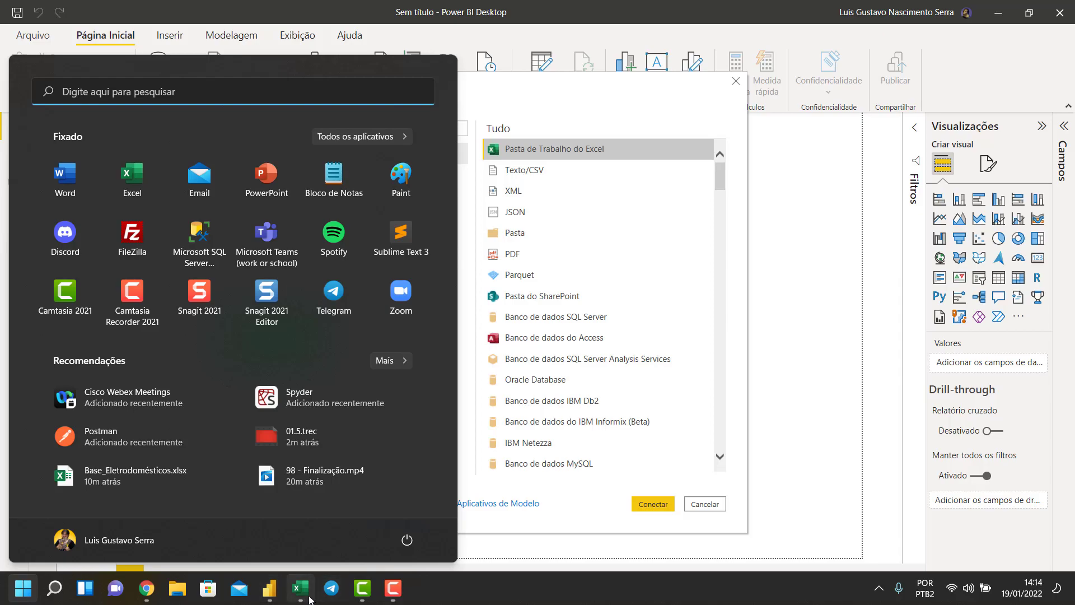
click(302, 588)
- Confirm the sales table is named vendas on Design de Tabela, then minimize Excel
click(326, 290)
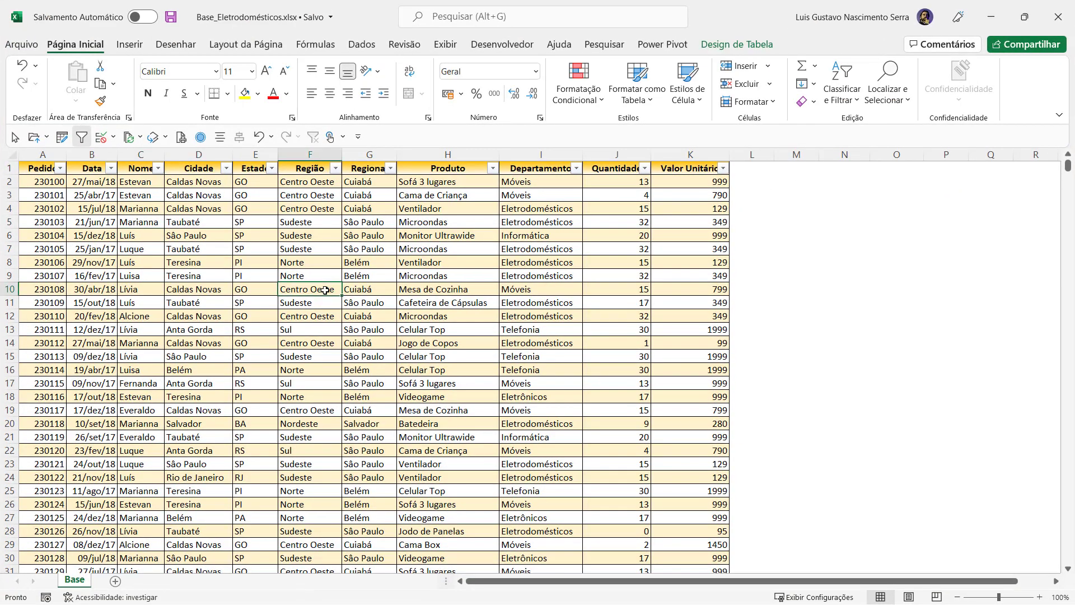
ctrl+scroll(325, 290, up, 3)
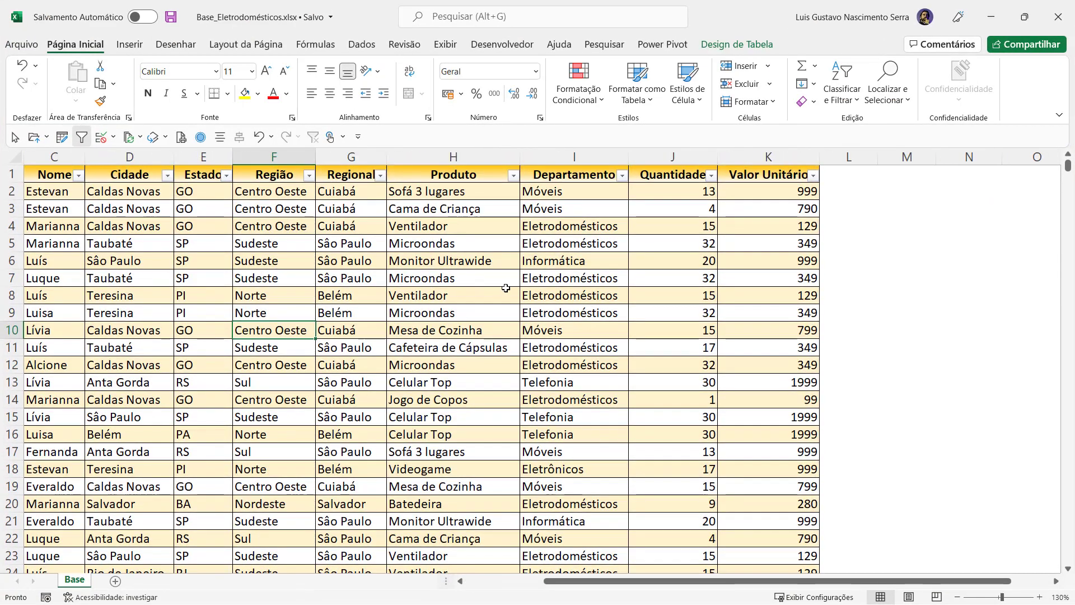
click(185, 227)
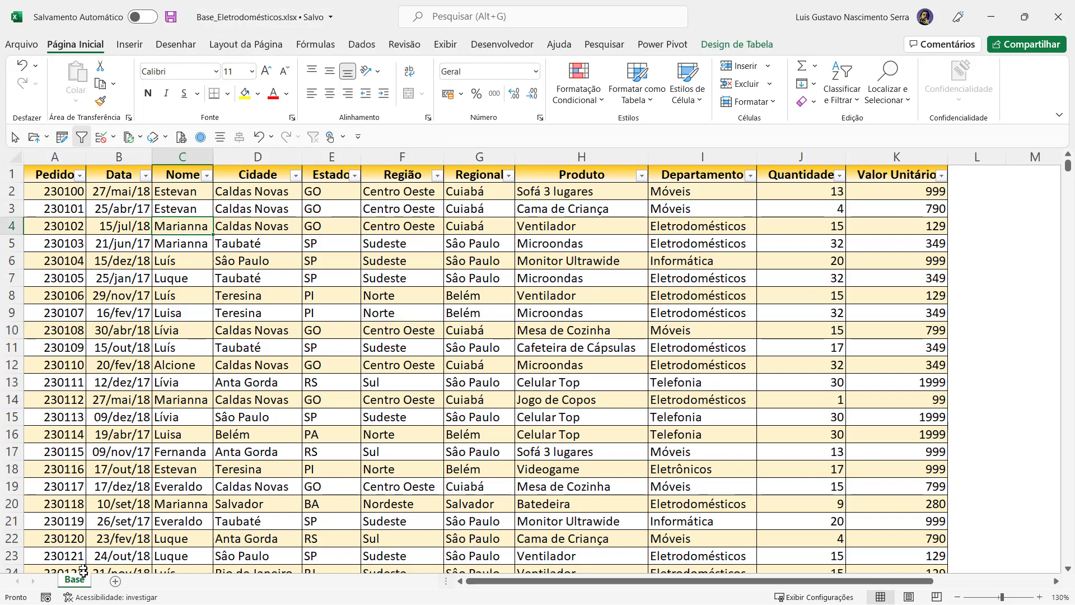
click(121, 314)
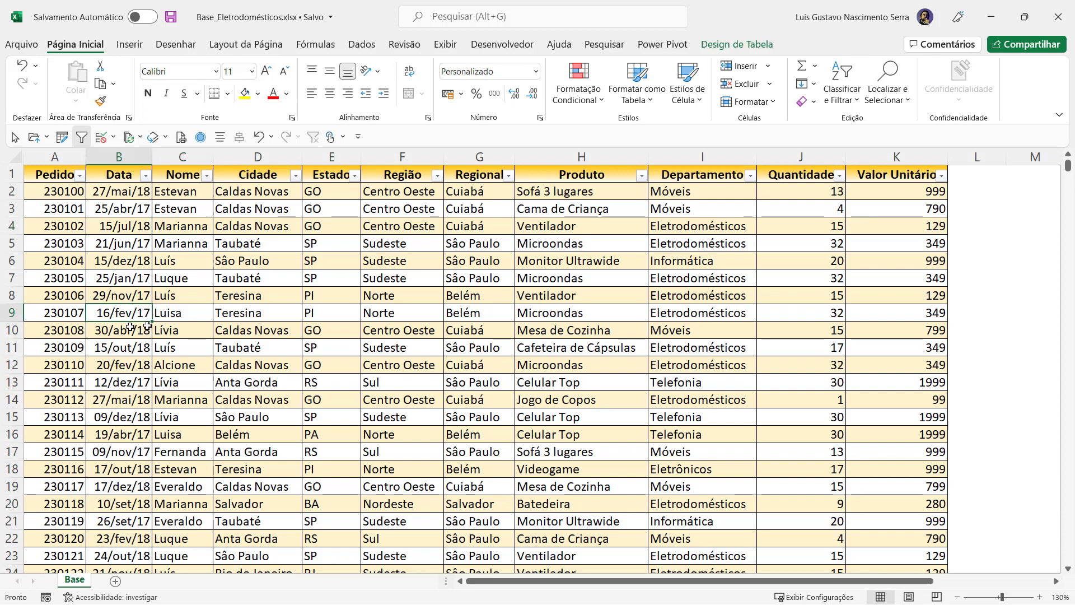
click(737, 44)
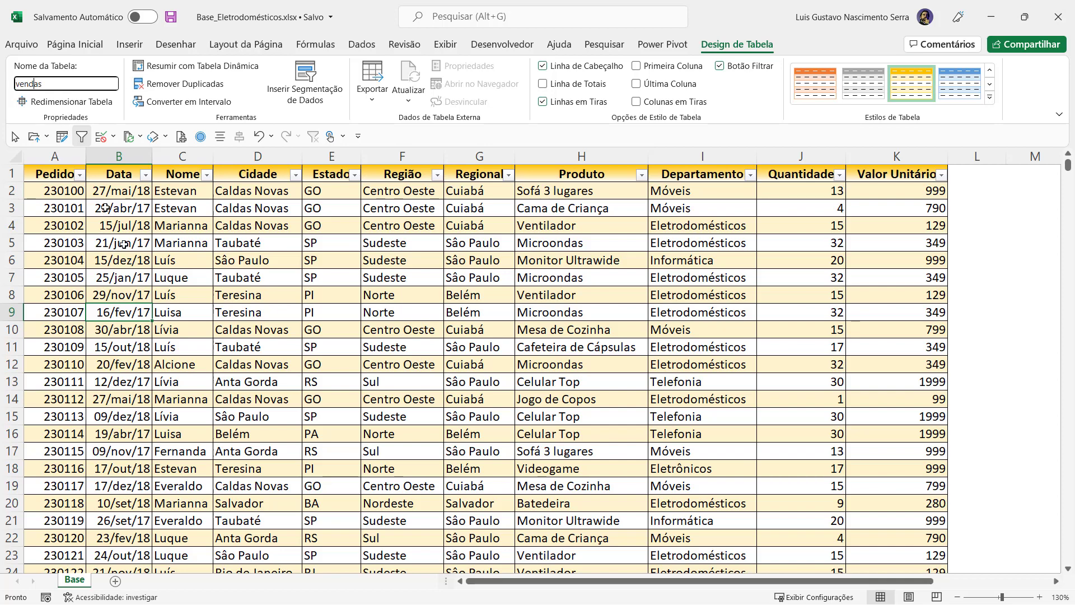
click(151, 260)
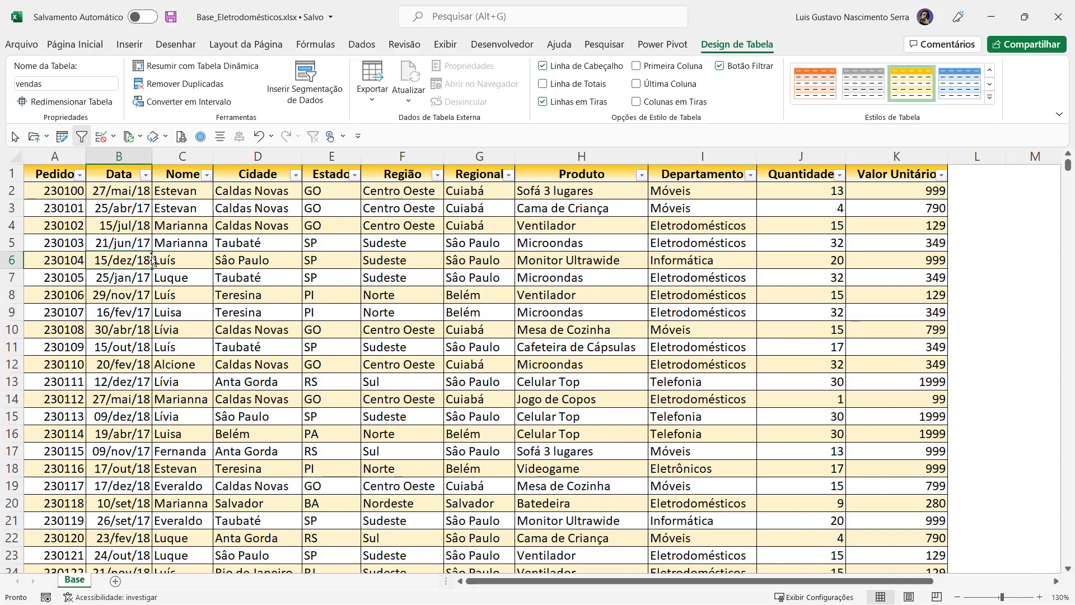
click(990, 20)
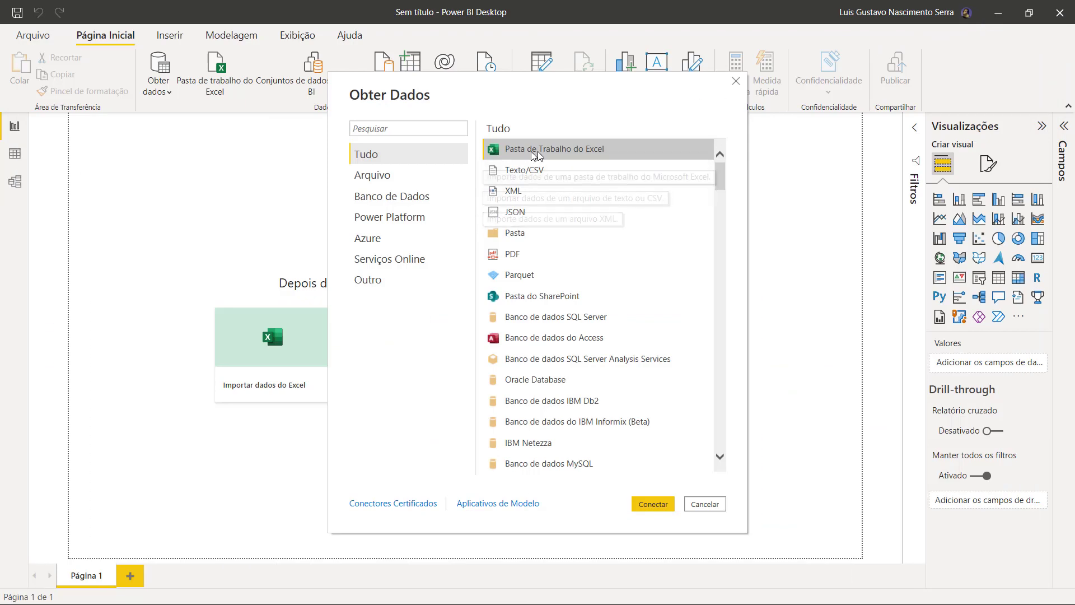
- Open Base_Eletrodomésticos.xlsx from the Curso Grátis folder as the Excel source
click(651, 504)
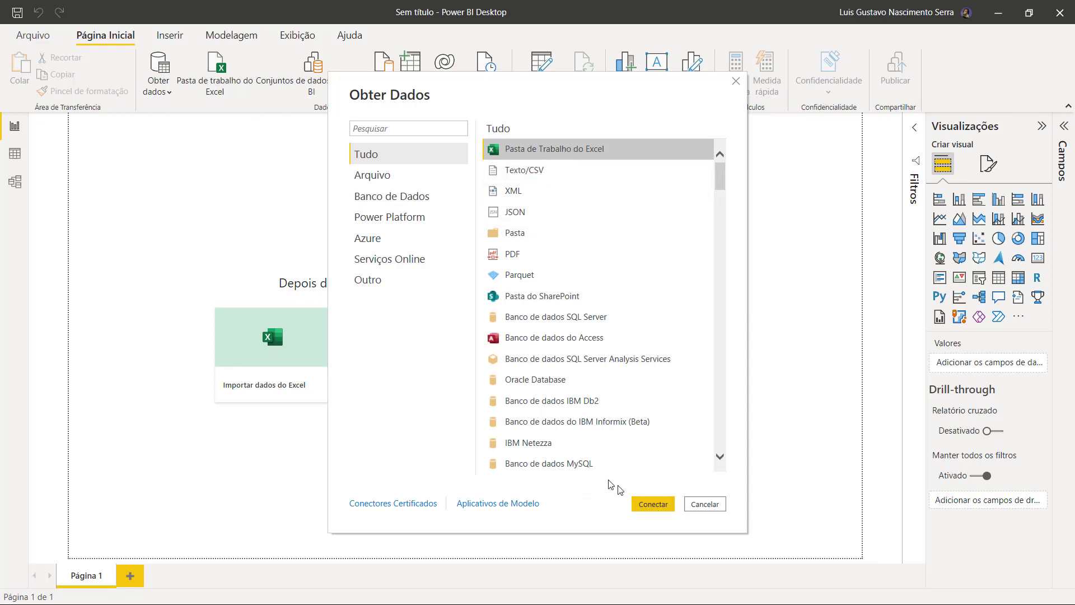
click(654, 504)
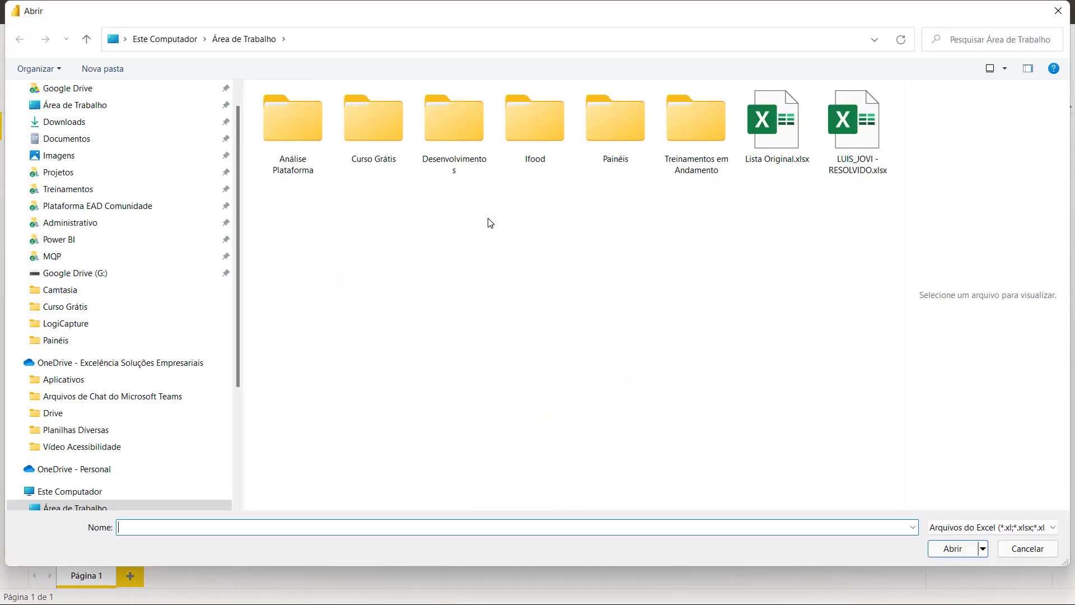
double_click(386, 128)
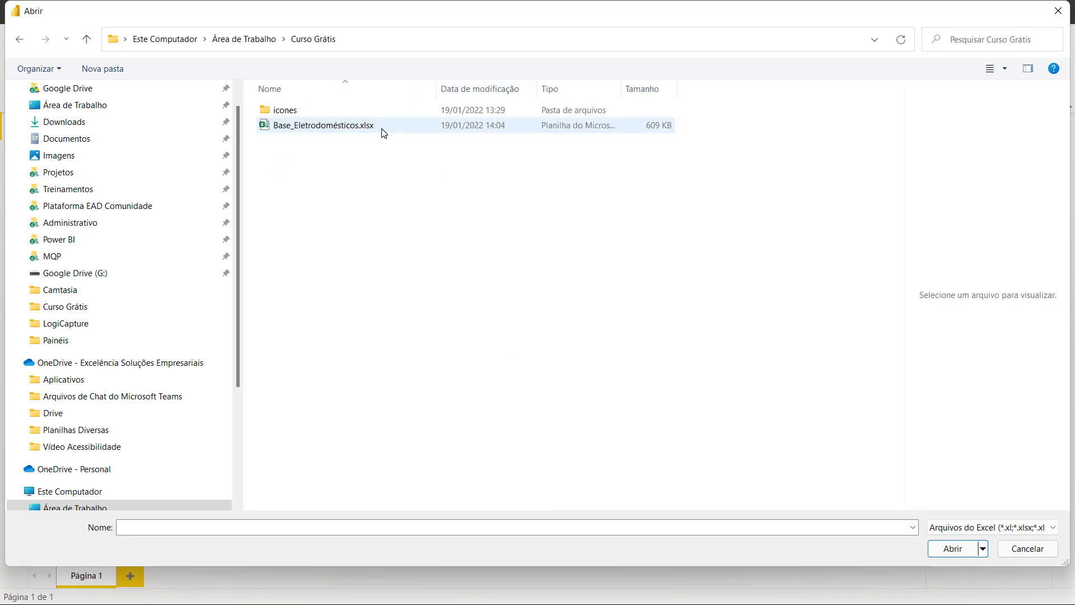
click(317, 131)
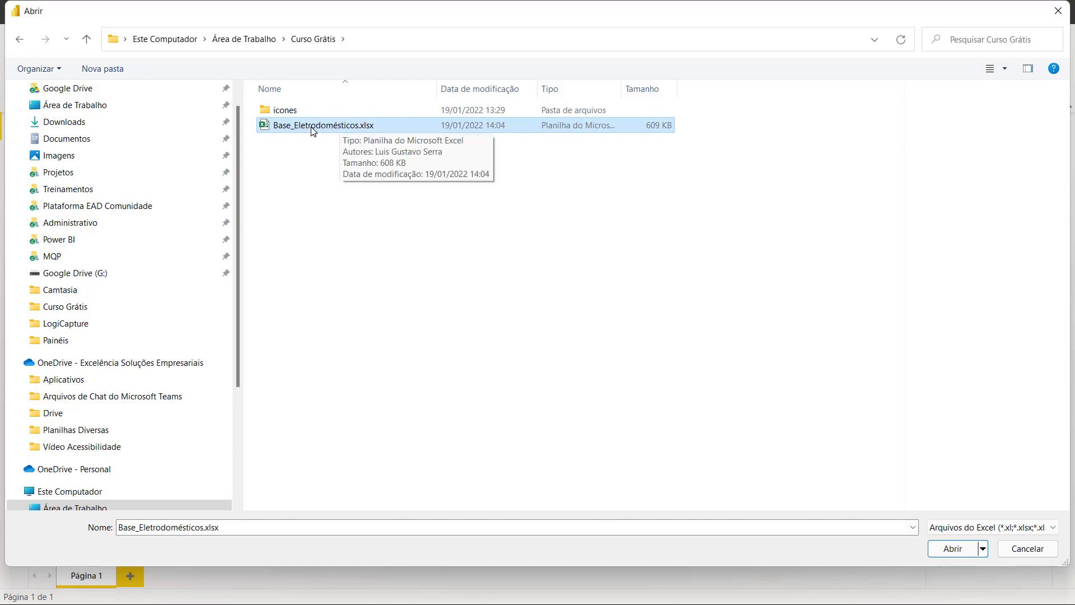
double_click(317, 126)
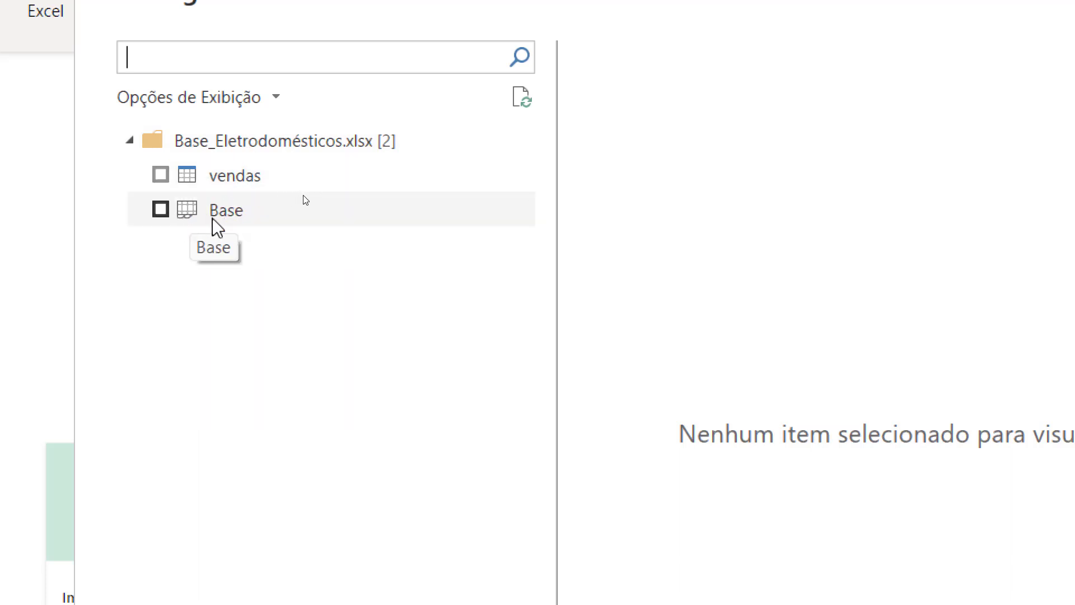
- Preview the vendas table's rows in the Navigator, then head back toward Excel
click(235, 181)
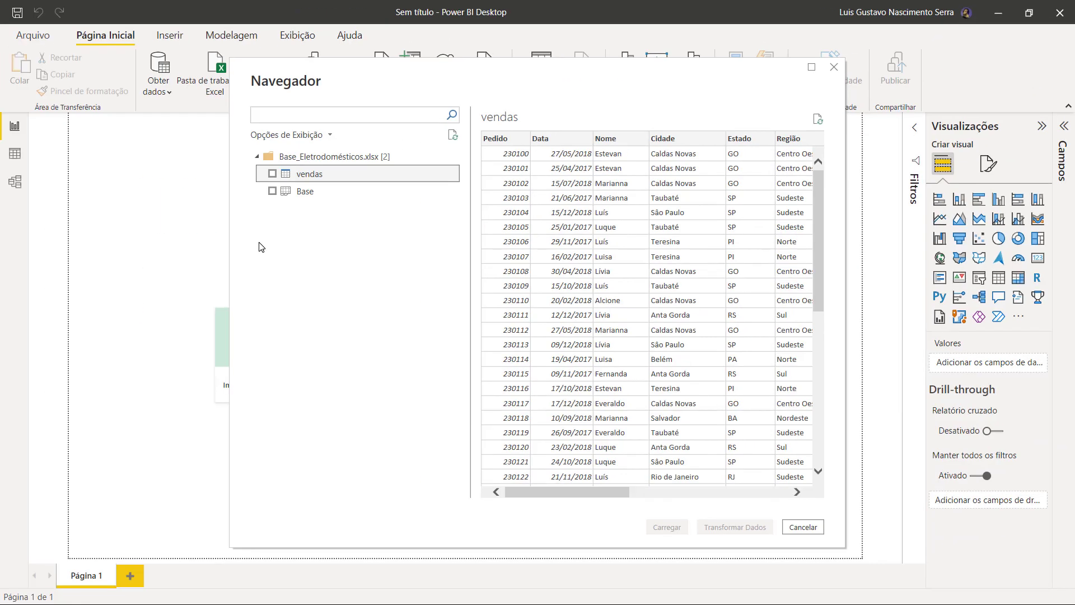
key(super)
- Browse the Base sheet's sales table in Excel and return to its top cell
click(297, 595)
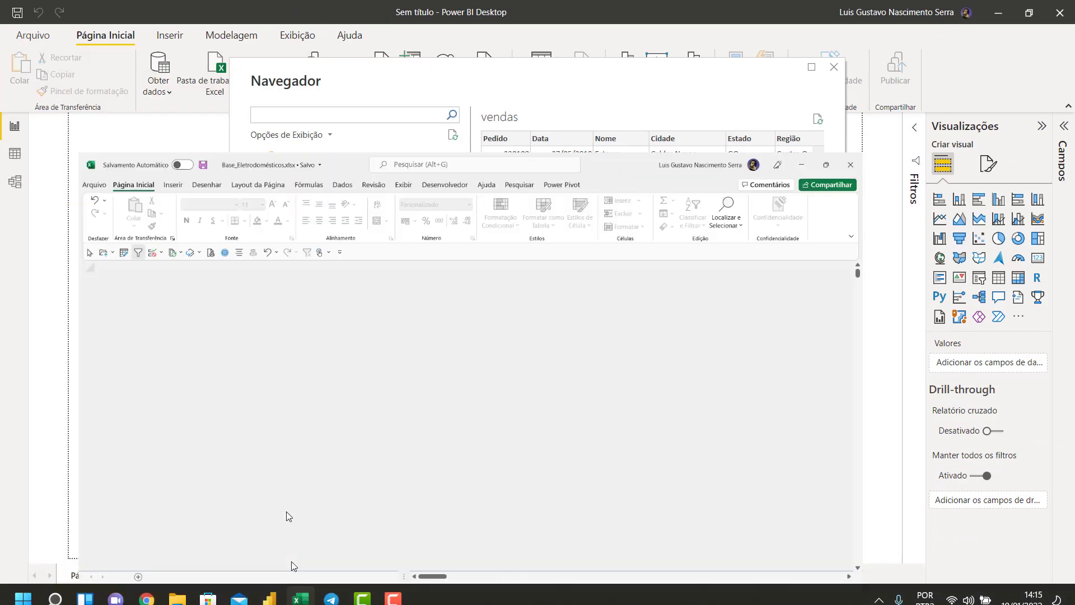
ctrl+scroll(287, 294, down, 1)
ctrl+scroll(287, 294, down, 3)
ctrl+scroll(302, 263, down, 2)
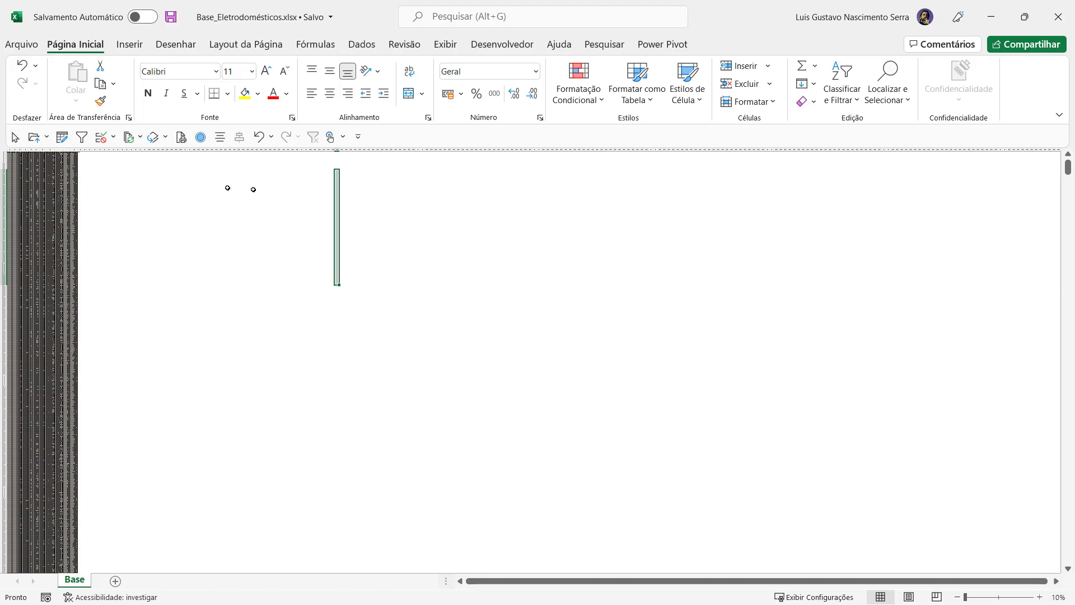
click(135, 214)
click(46, 199)
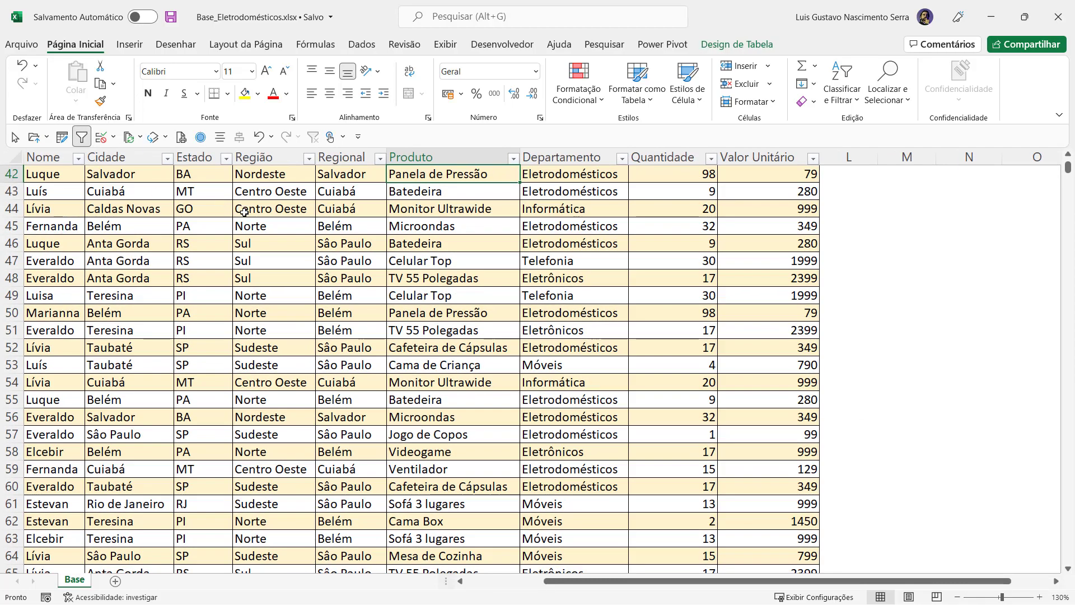
scroll(244, 212, up, 5)
scroll(300, 228, left, 5)
click(107, 244)
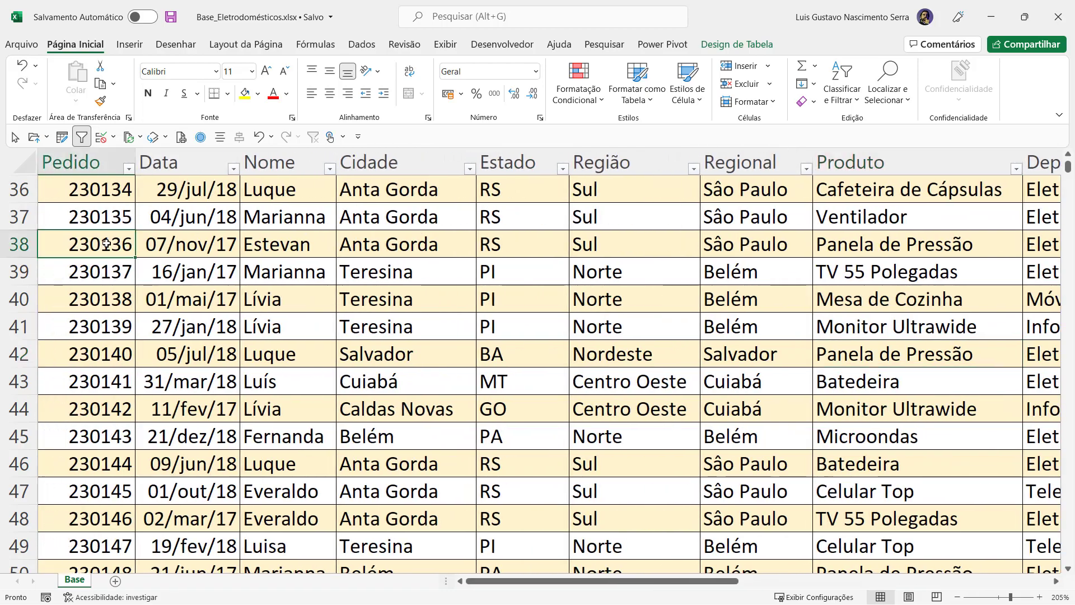
key(ctrl+Home)
- Tick the vendas table in the Power BI Navigator, then return to Excel
key(alt+Tab)
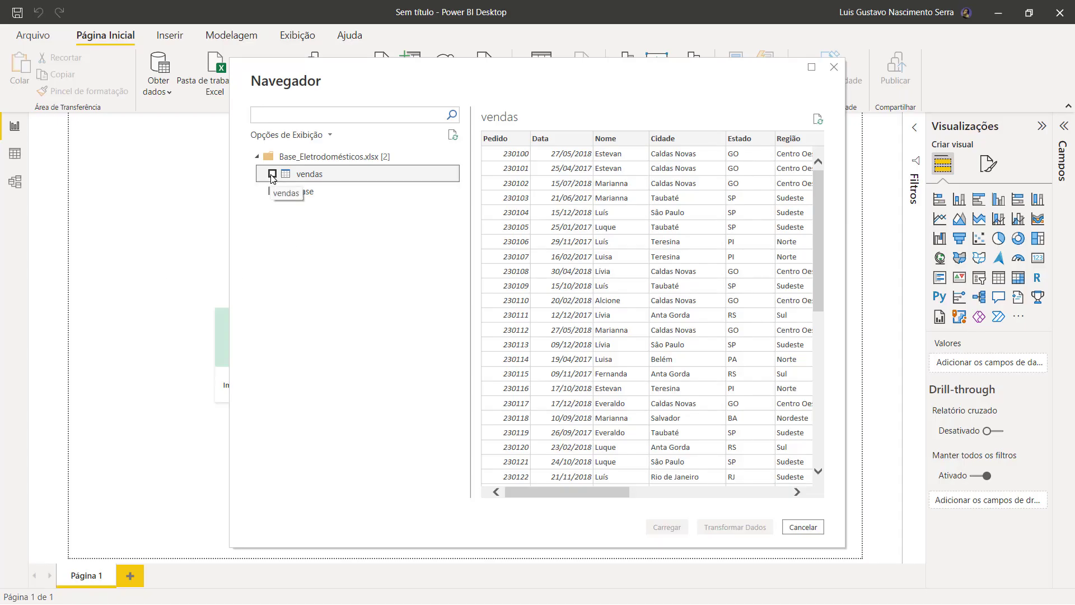
click(272, 174)
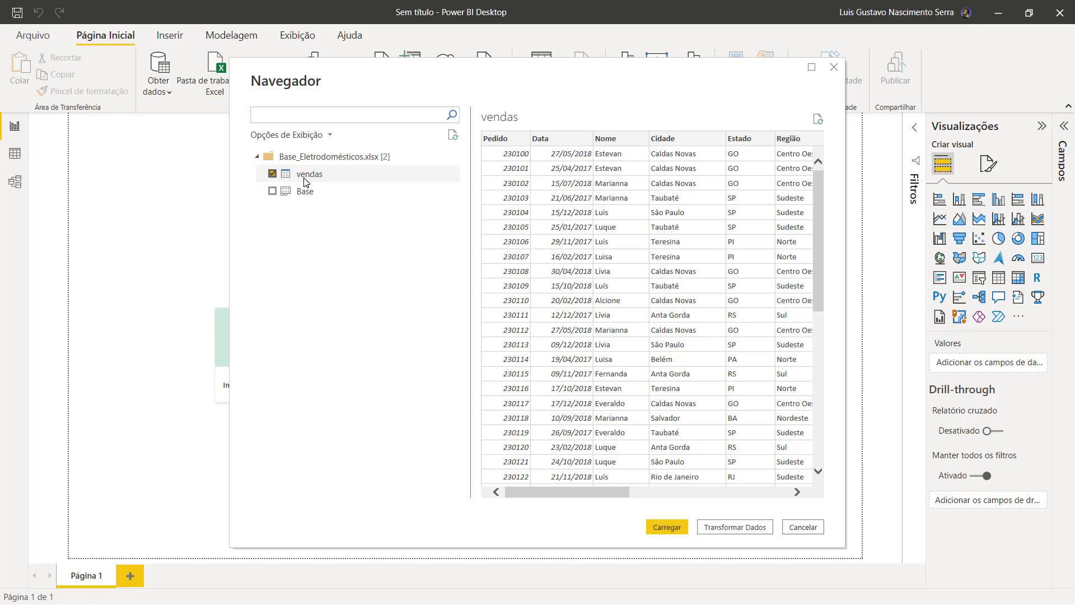
key(alt+Tab)
ctrl+scroll(325, 240, down, 2)
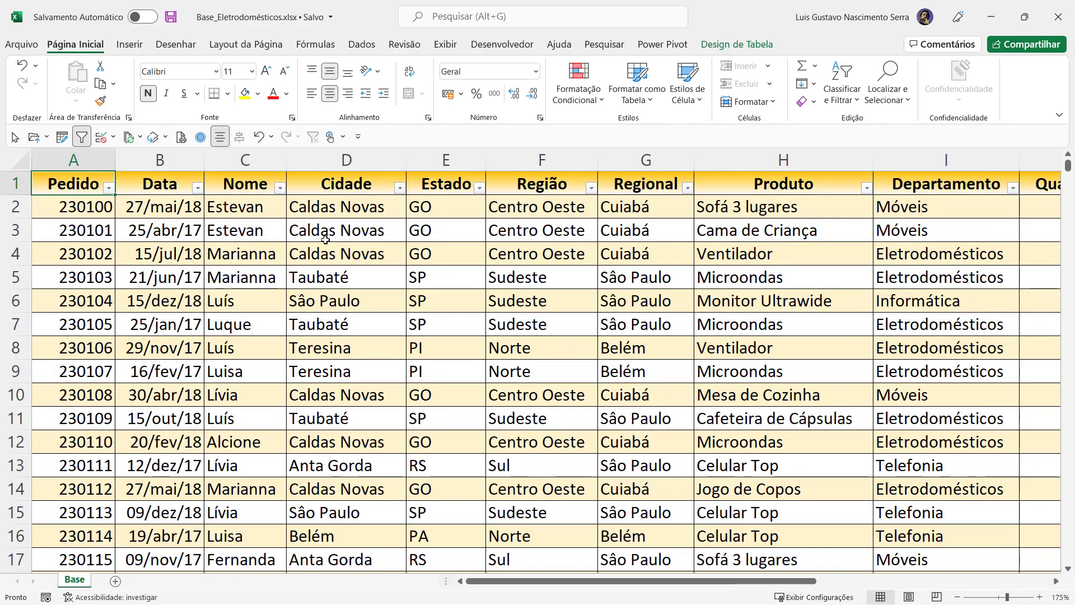
ctrl+scroll(325, 240, down, 3)
- Jump down the Valor Unitário column to the table's last row, 10001
ctrl+scroll(325, 240, down, 3)
drag(784, 187, 784, 203)
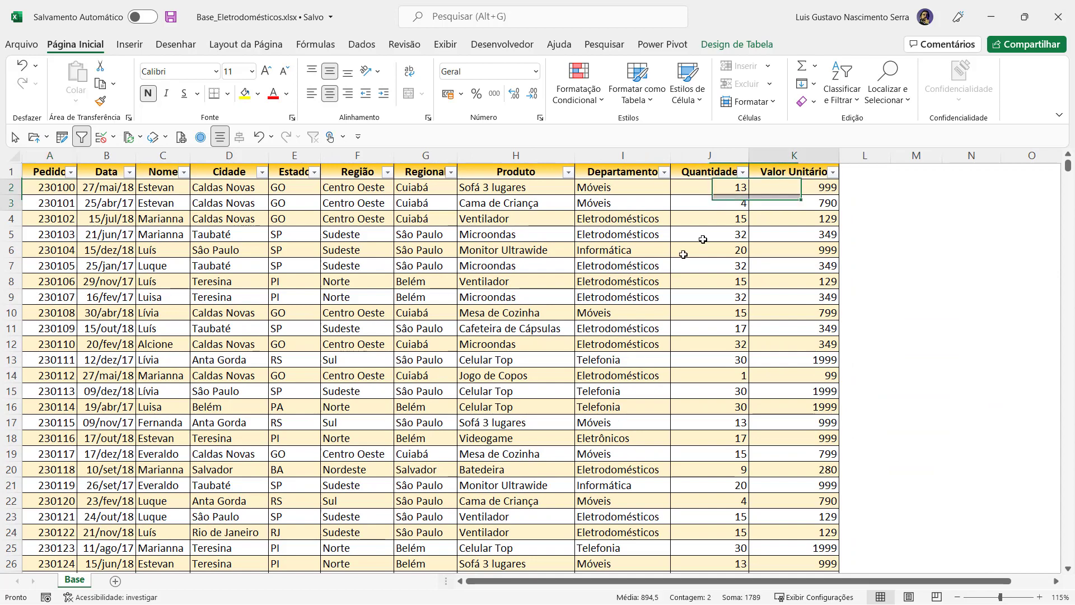
shift+click(582, 329)
key(ctrl+Down)
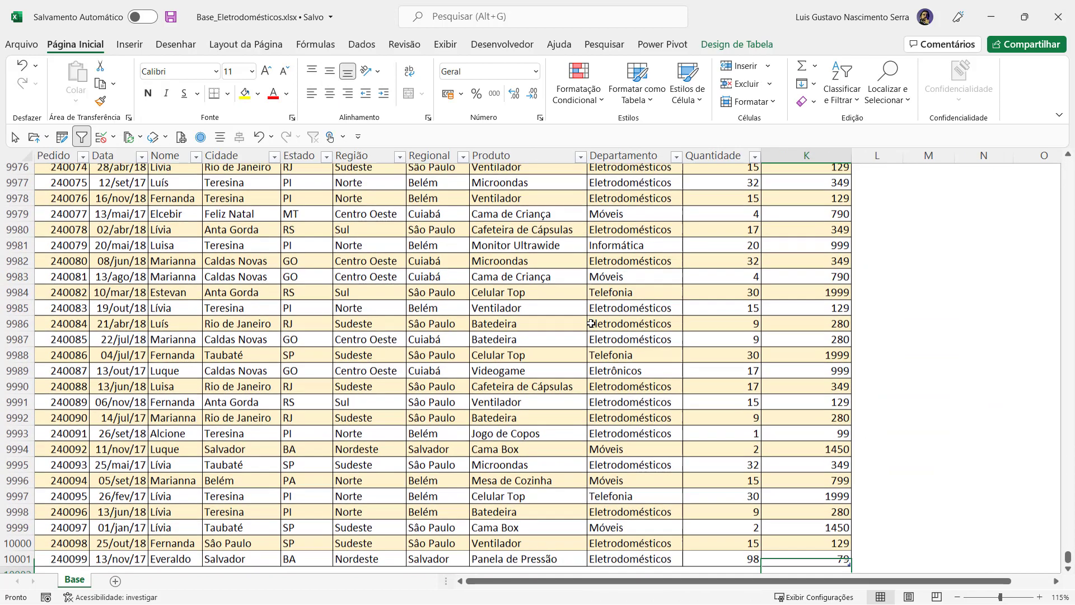
scroll(591, 324, down, 1)
scroll(591, 324, down, 2)
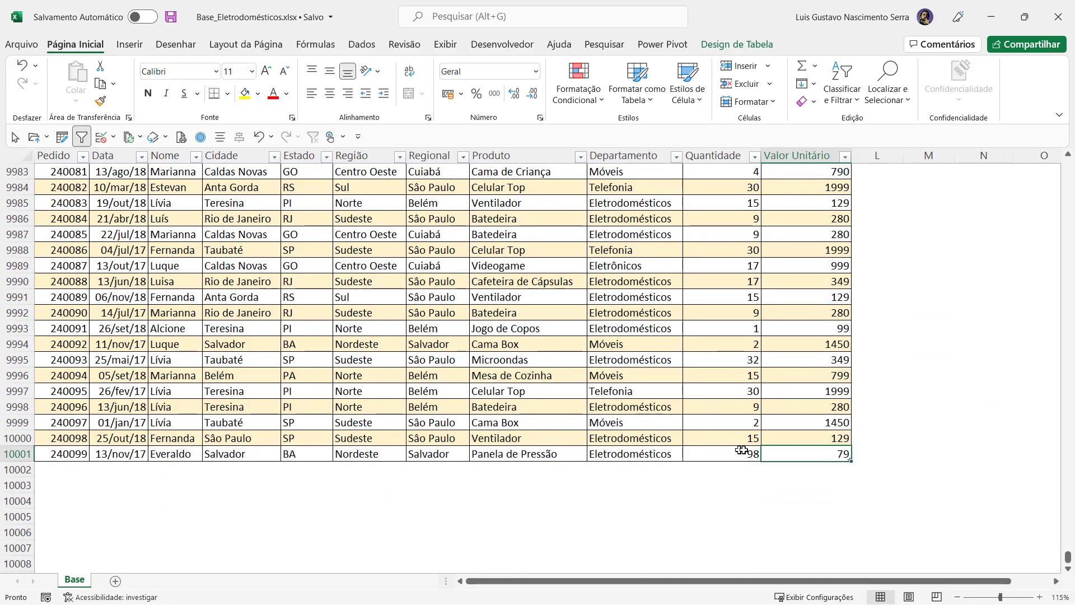
- Check the final rows and the empty rows below, then return to the table's top
drag(814, 455, 129, 341)
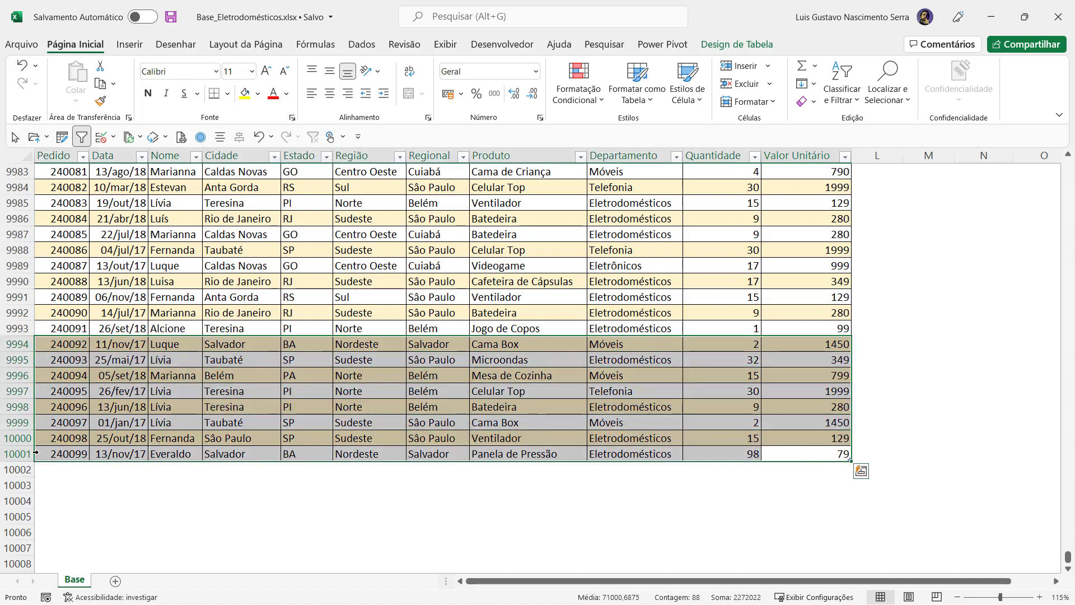
click(76, 457)
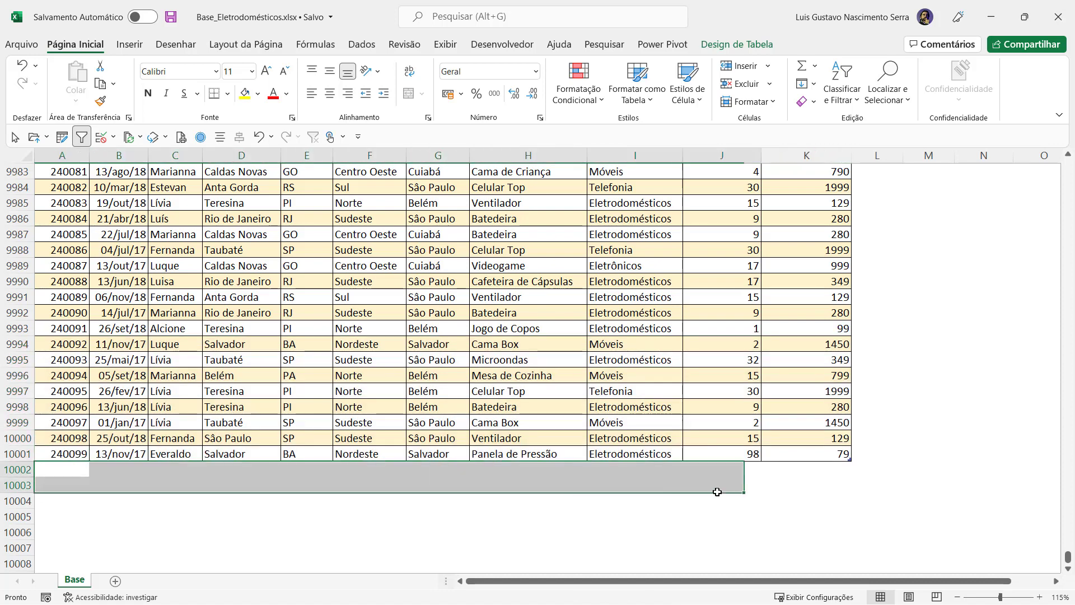
drag(71, 470, 798, 497)
click(438, 427)
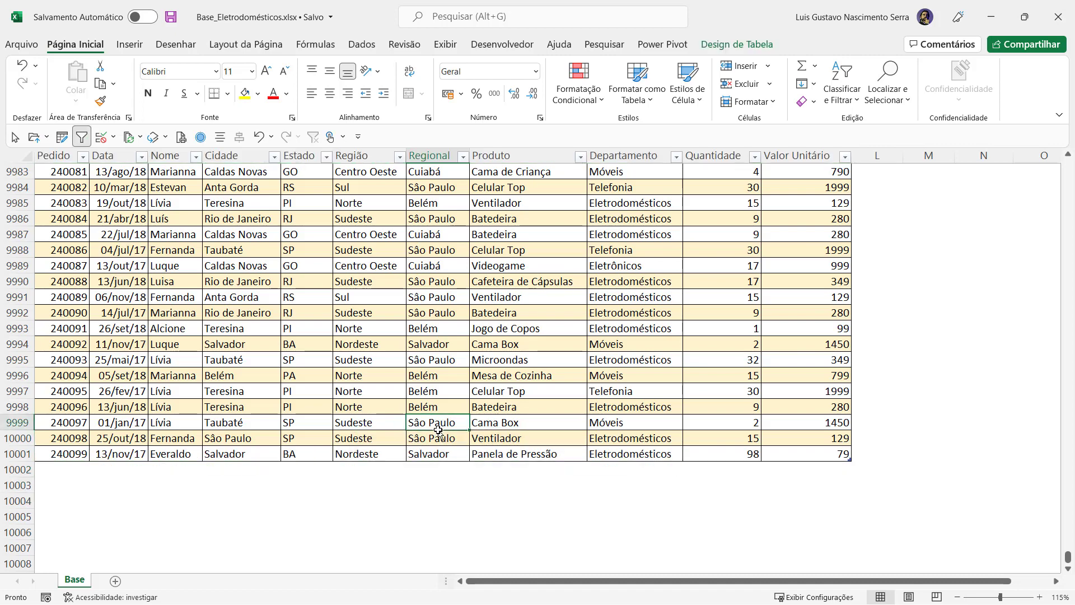
scroll(438, 429, up, 6)
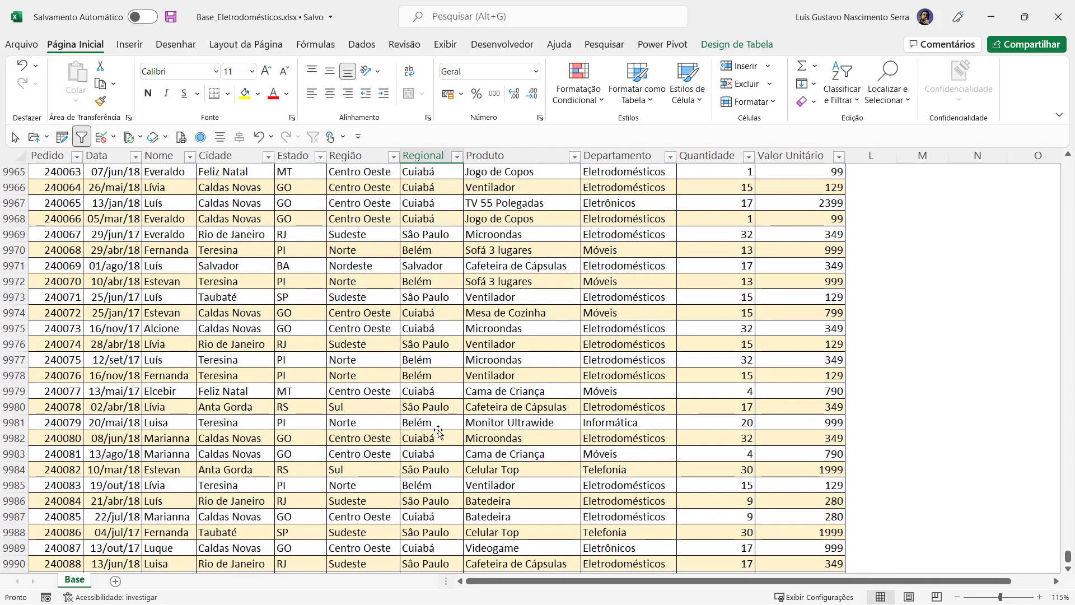
key(ctrl+Home)
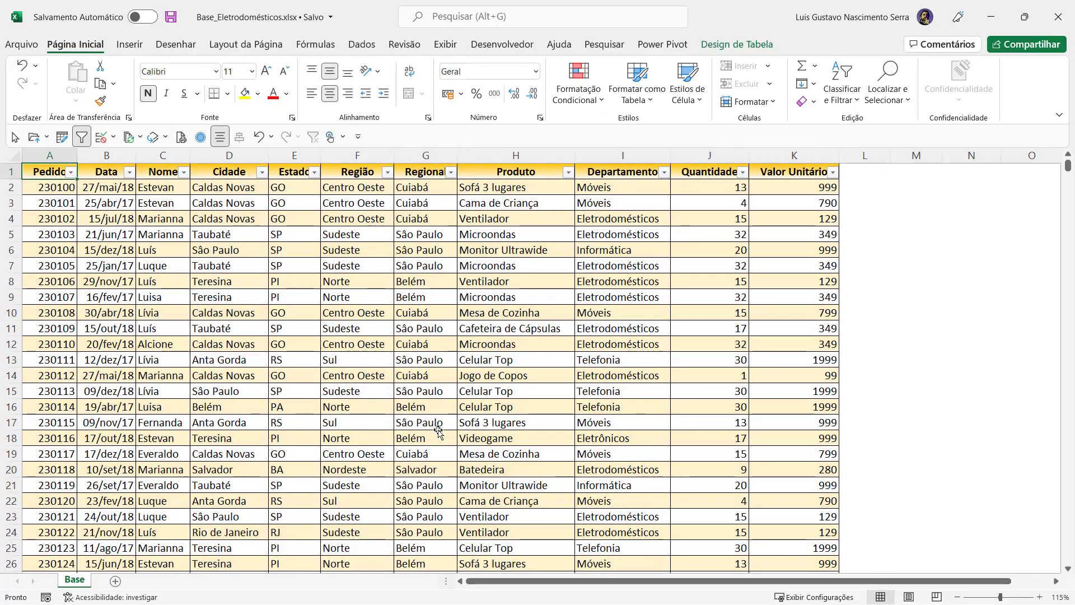
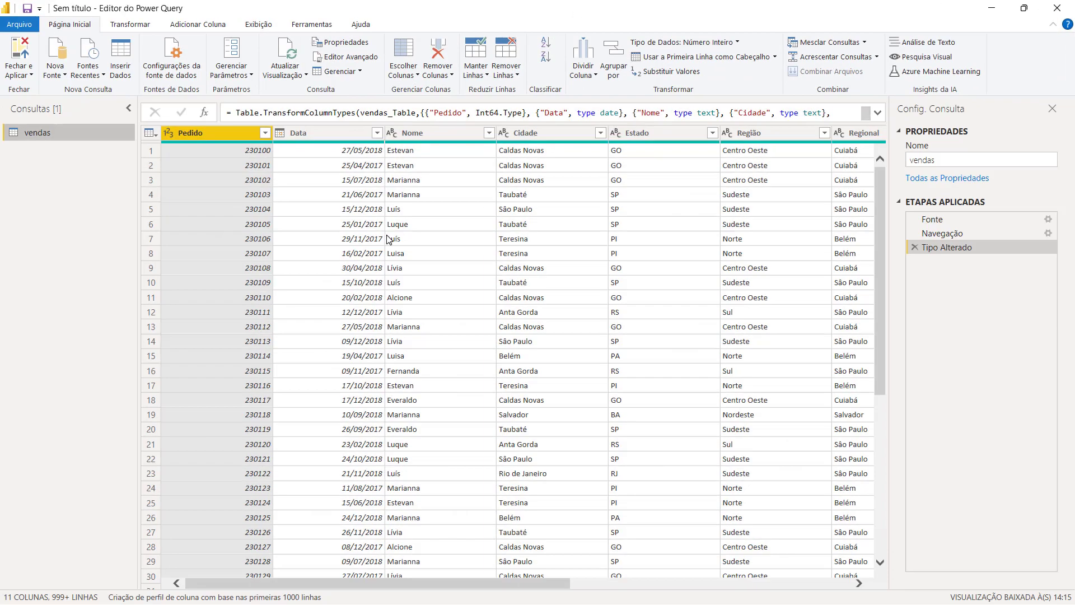
- Narrow the Consultas pane so the vendas table gets more width
drag(138, 169, 96, 162)
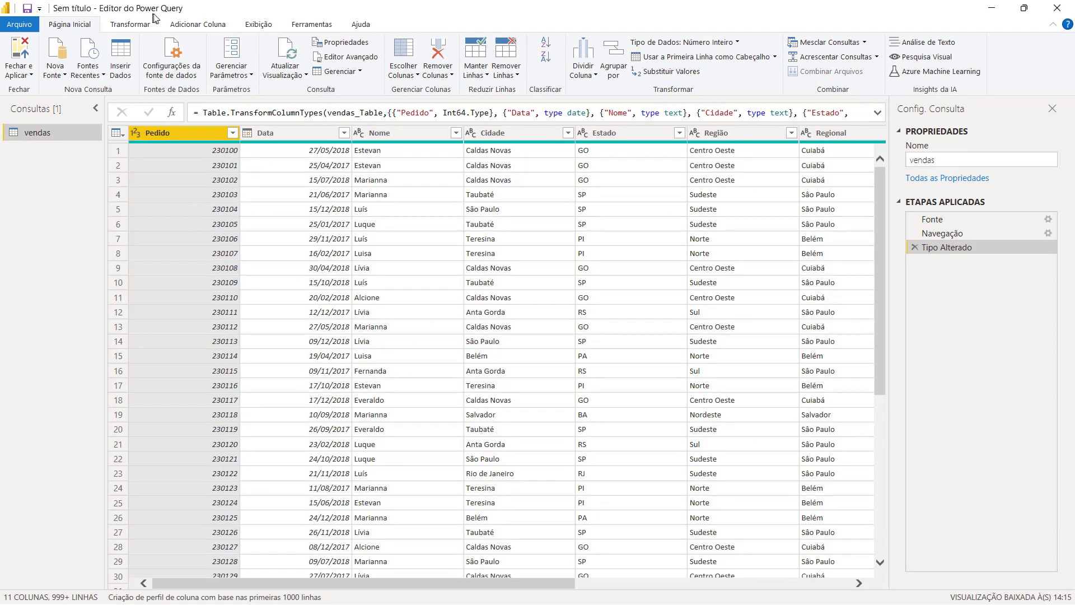